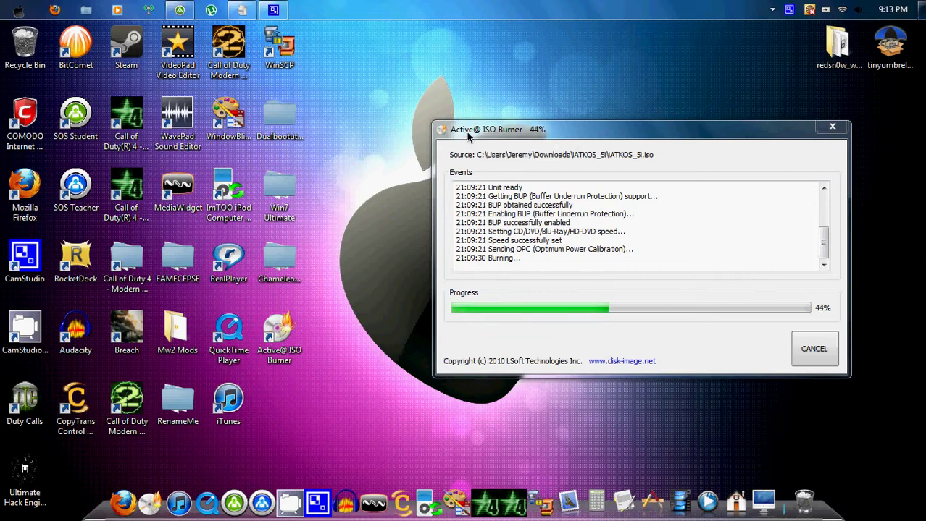
# Step: Move the burn progress window up-left and rearrange the Active@ ISO Burner desktop shortcut
pyautogui.moveTo(587, 137); pyautogui.dragTo(492, 99)
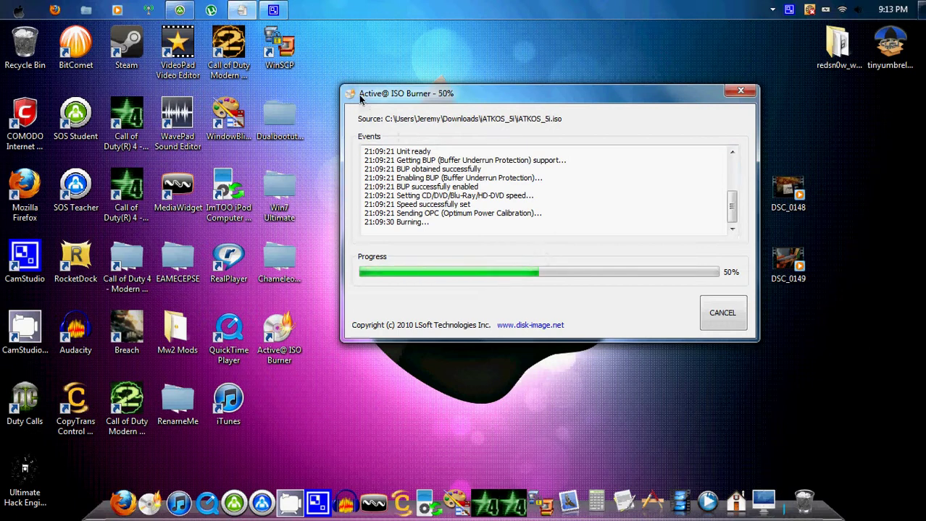
pyautogui.moveTo(366, 96); pyautogui.dragTo(356, 91)
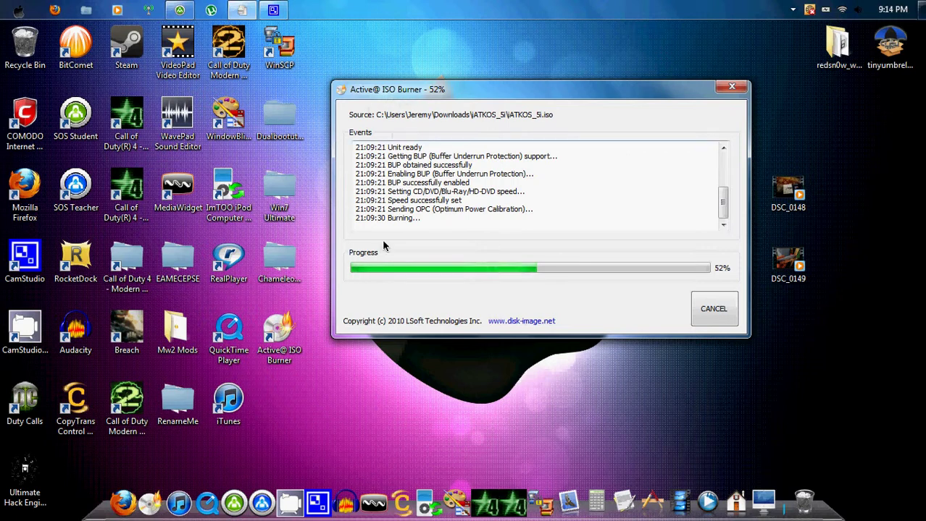
pyautogui.moveTo(279, 339); pyautogui.dragTo(376, 430)
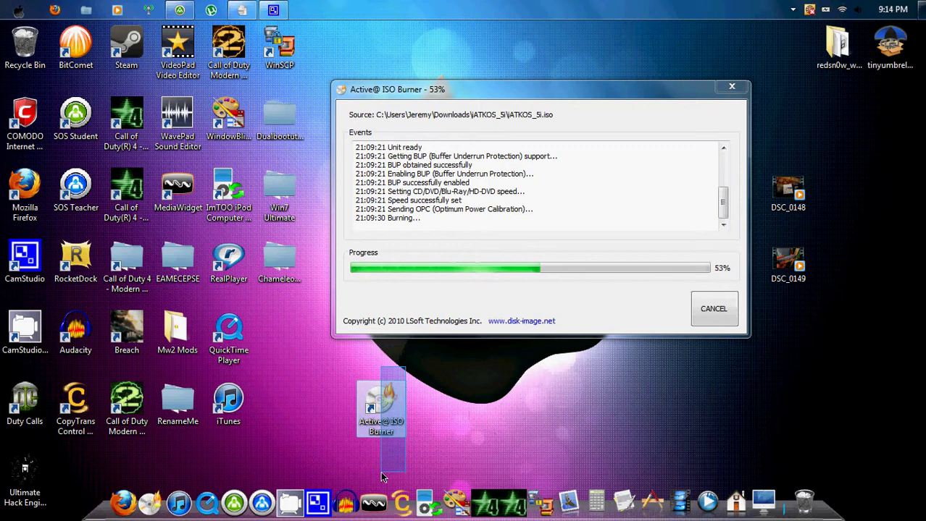
pyautogui.moveTo(422, 351); pyautogui.dragTo(334, 470)
pyautogui.moveTo(451, 351); pyautogui.dragTo(315, 482)
pyautogui.moveTo(388, 409); pyautogui.dragTo(297, 344)
pyautogui.moveTo(517, 85); pyautogui.dragTo(483, 79)
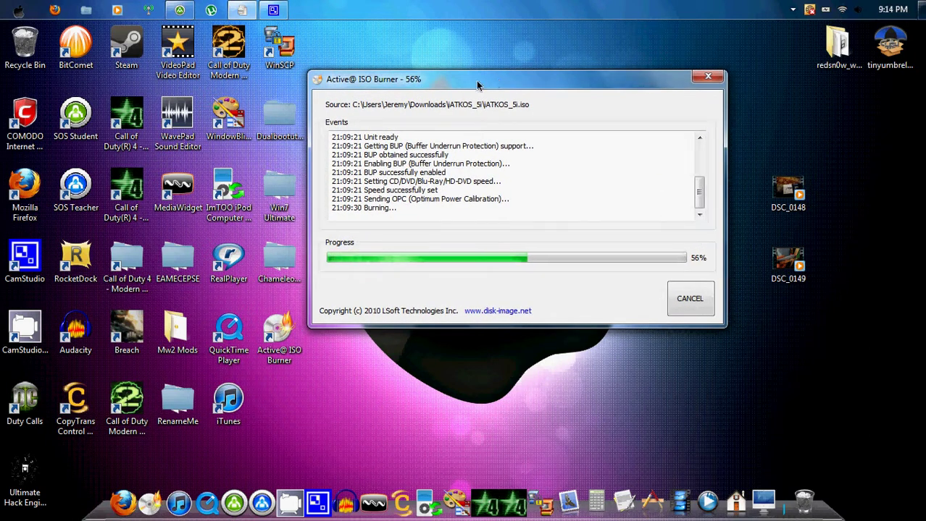
# Step: Delete the Ultimate Hack Engine shortcut by dropping it on the Recycle Bin
pyautogui.click(279, 117)
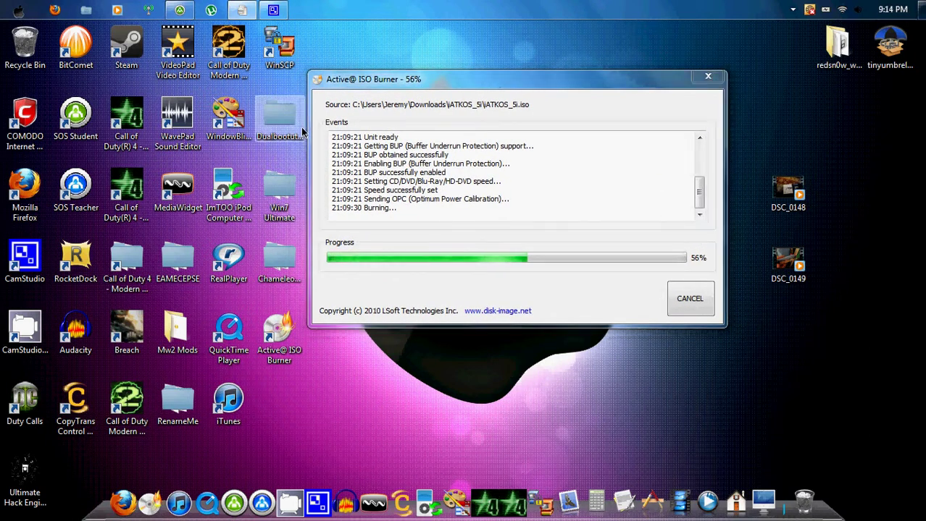
pyautogui.click(360, 385)
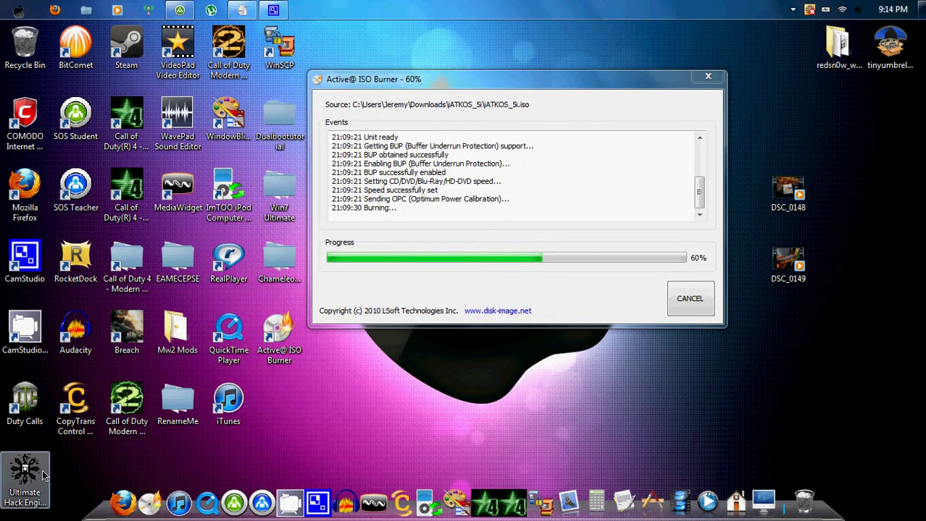
pyautogui.moveTo(39, 465); pyautogui.dragTo(40, 36)
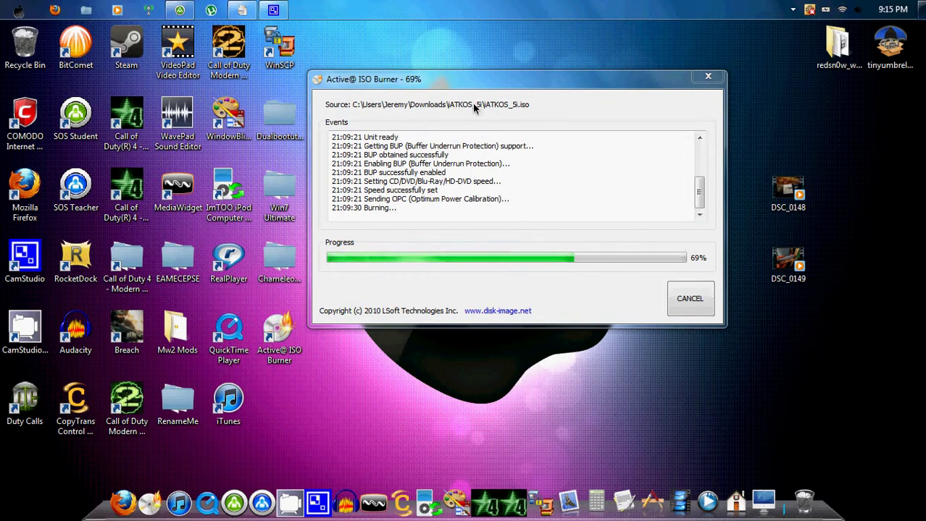
# Step: Select groups of desktop icons, then move the redsn0w folder toward the bottom of the desktop
pyautogui.moveTo(296, 275); pyautogui.dragTo(280, 128)
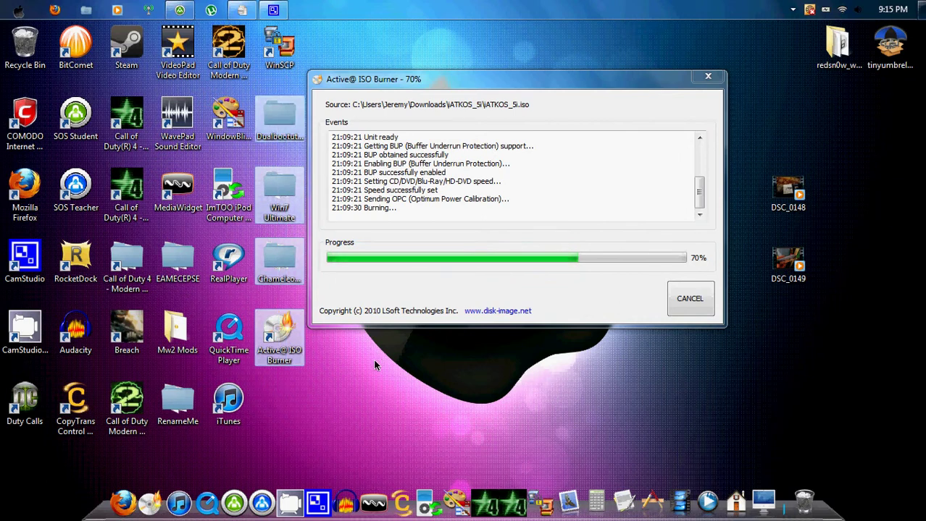
pyautogui.click(366, 388)
pyautogui.moveTo(276, 387); pyautogui.dragTo(356, 365)
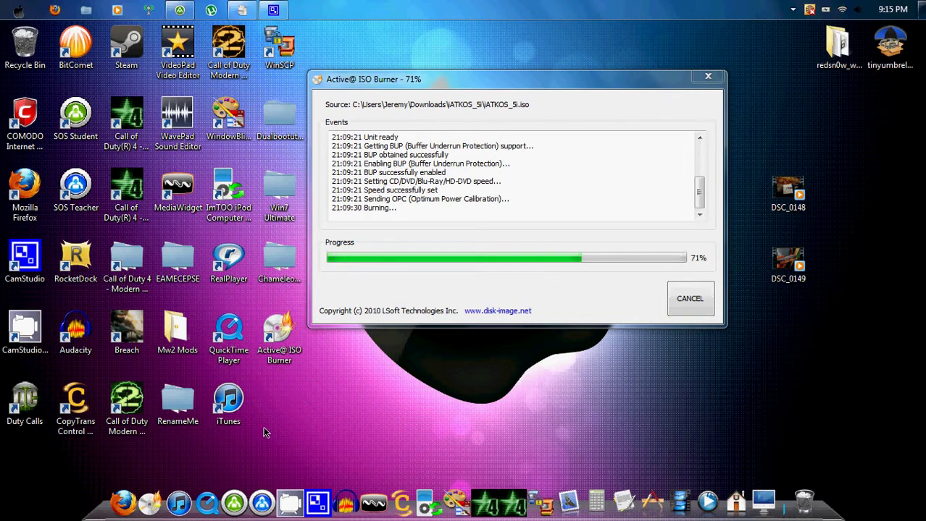
pyautogui.moveTo(276, 403); pyautogui.dragTo(21, 407)
pyautogui.click(30, 467)
pyautogui.moveTo(827, 51)
pyautogui.mouseDown()
pyautogui.moveTo(714, 373)
pyautogui.moveTo(624, 413)
pyautogui.mouseUp()
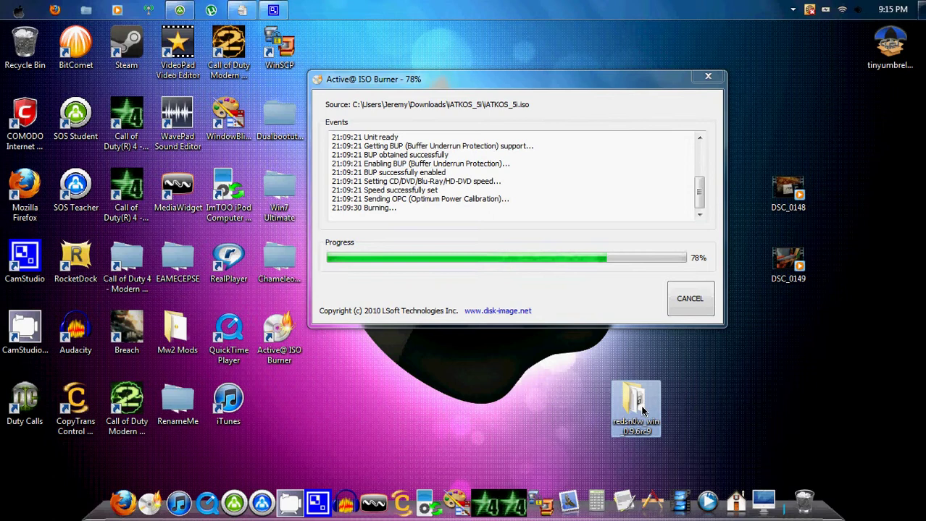
# Step: Open the redsn0w_win_0.9.6rc9 folder, widen its window, and select the redsn0w application
pyautogui.doubleClick(641, 410)
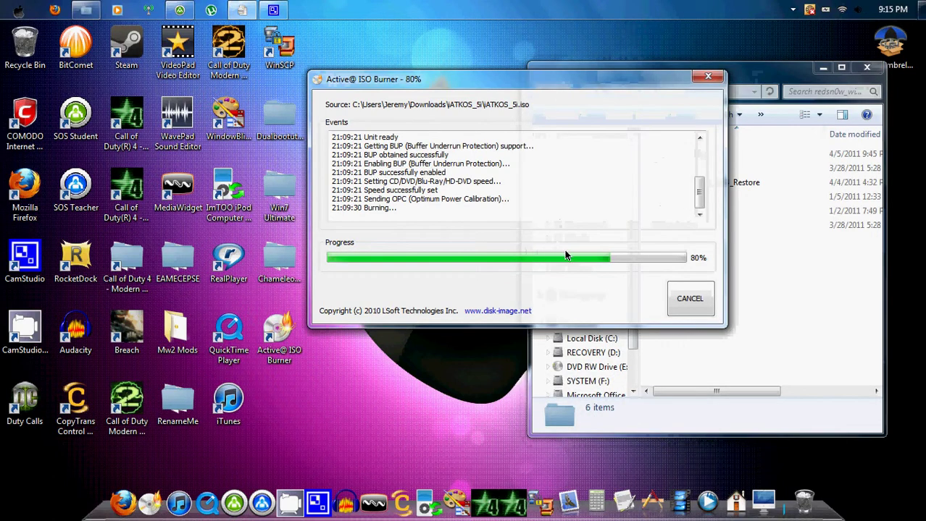
pyautogui.moveTo(531, 268); pyautogui.dragTo(245, 261)
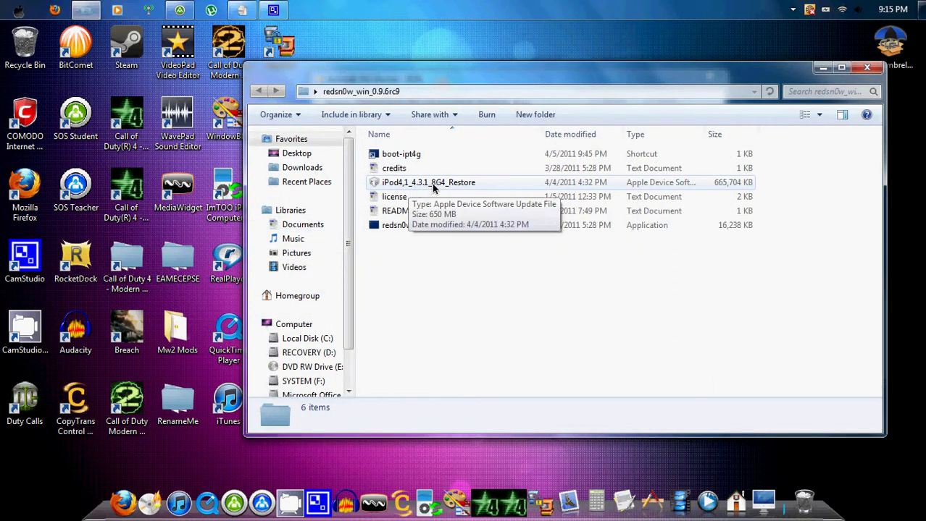
pyautogui.moveTo(432, 183); pyautogui.dragTo(405, 214)
pyautogui.click(491, 258)
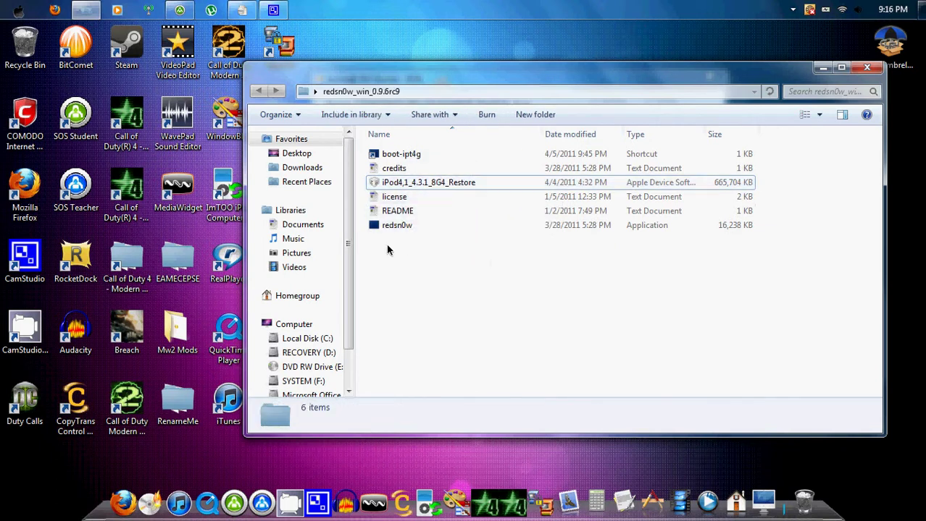
pyautogui.click(406, 229)
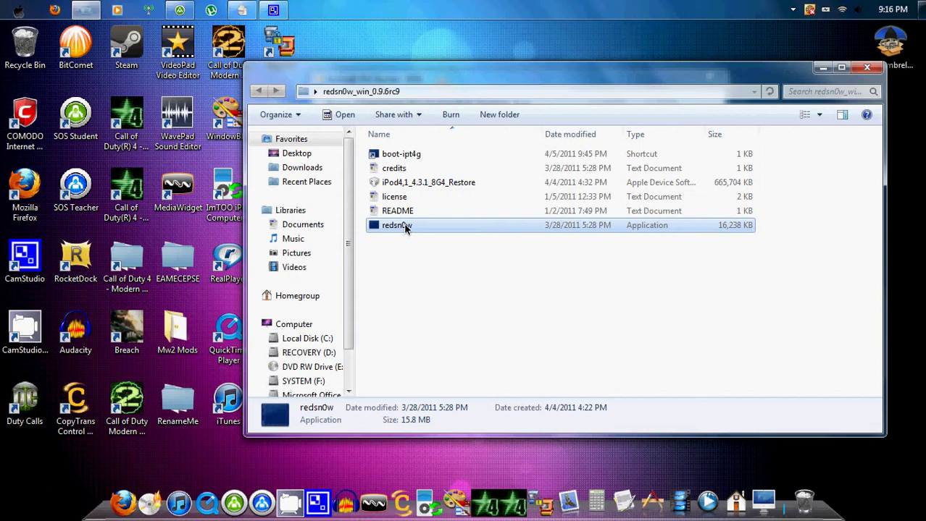
# Step: Launch redsn0w and pick the iPod4,1_4.3.1_8G4_Restore firmware, then close the picker and wizard
pyautogui.doubleClick(406, 227)
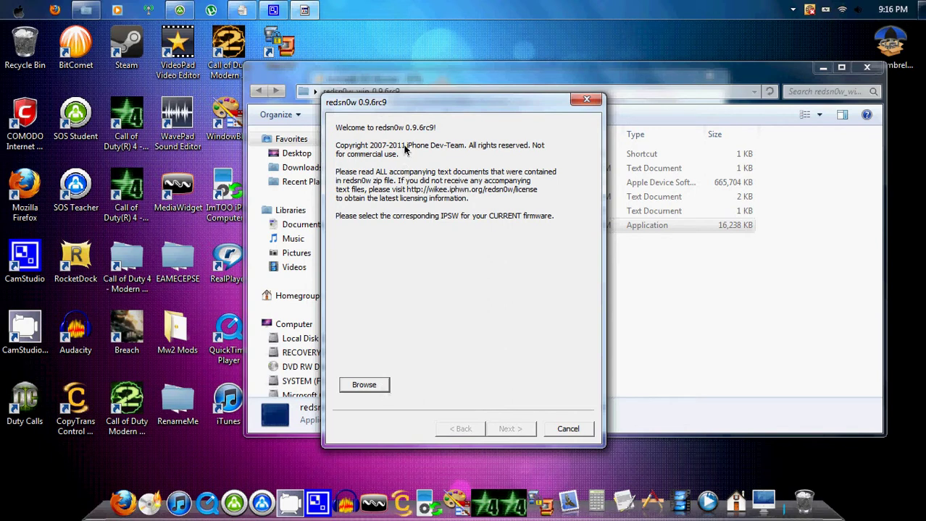
pyautogui.moveTo(416, 107); pyautogui.dragTo(436, 85)
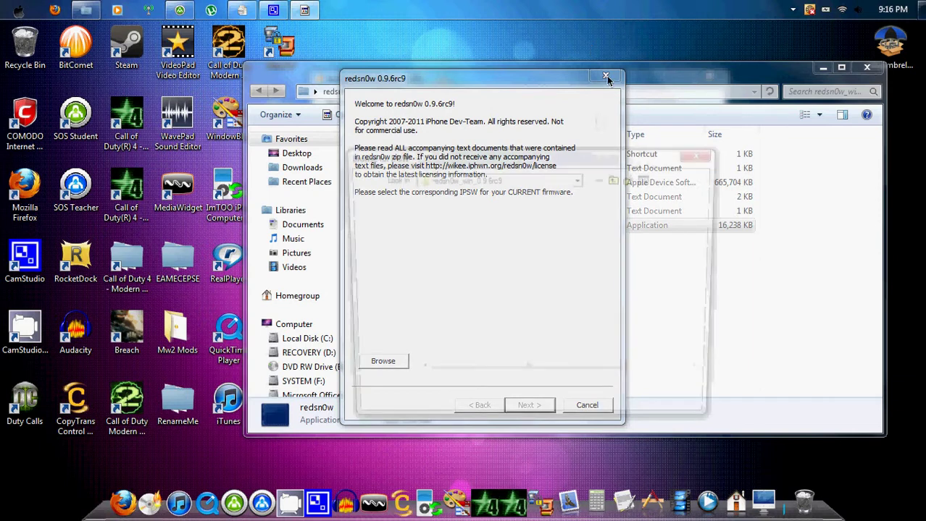
pyautogui.click(623, 215)
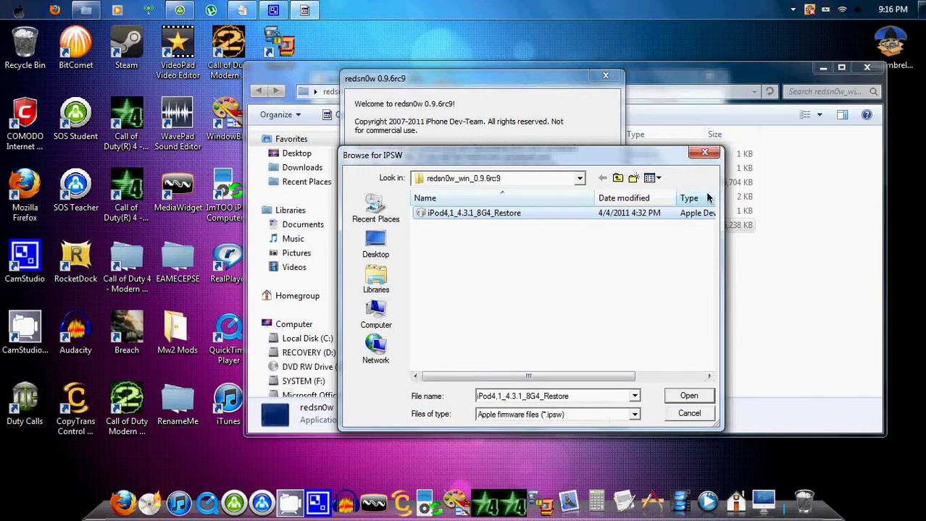
pyautogui.click(705, 152)
pyautogui.click(605, 76)
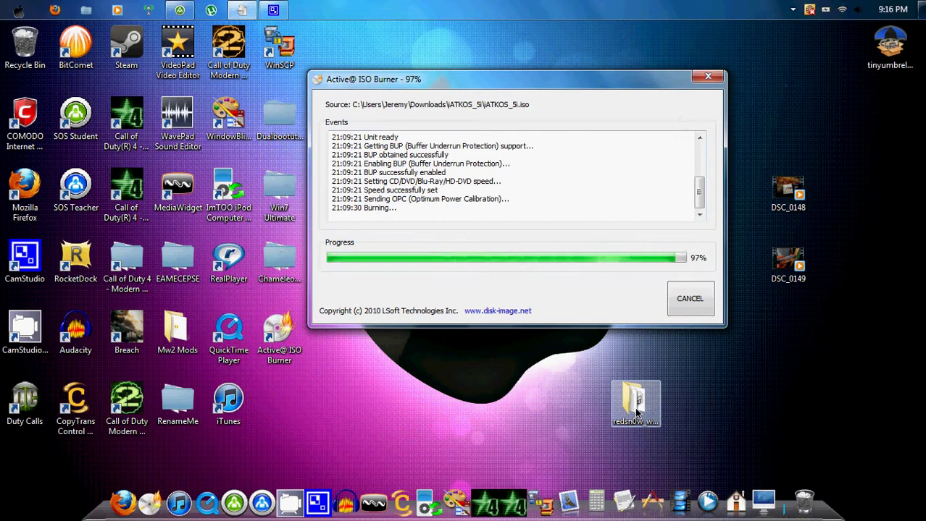
# Step: Return the redsn0w folder to the top right, launch TinyUmbrella, and widen its window
pyautogui.moveTo(634, 407)
pyautogui.mouseDown()
pyautogui.moveTo(797, 29)
pyautogui.moveTo(841, 67)
pyautogui.mouseUp()
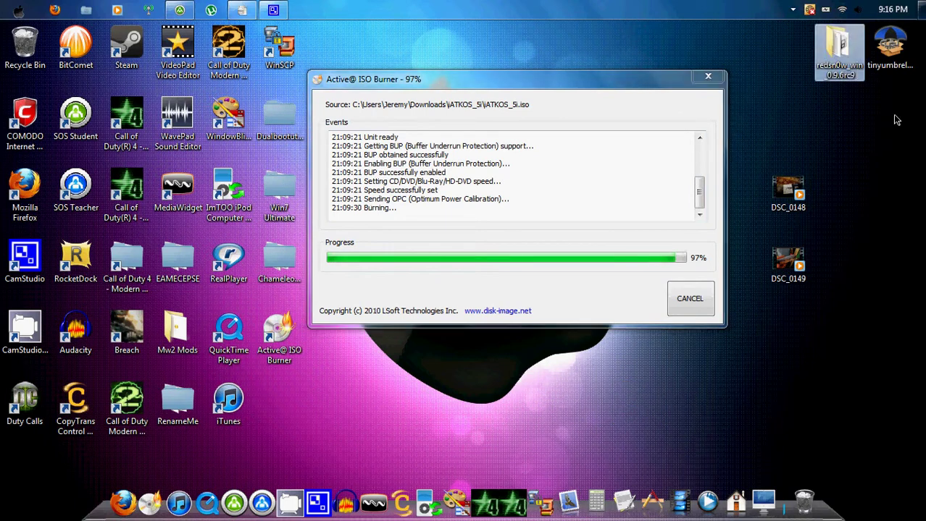
pyautogui.click(890, 67)
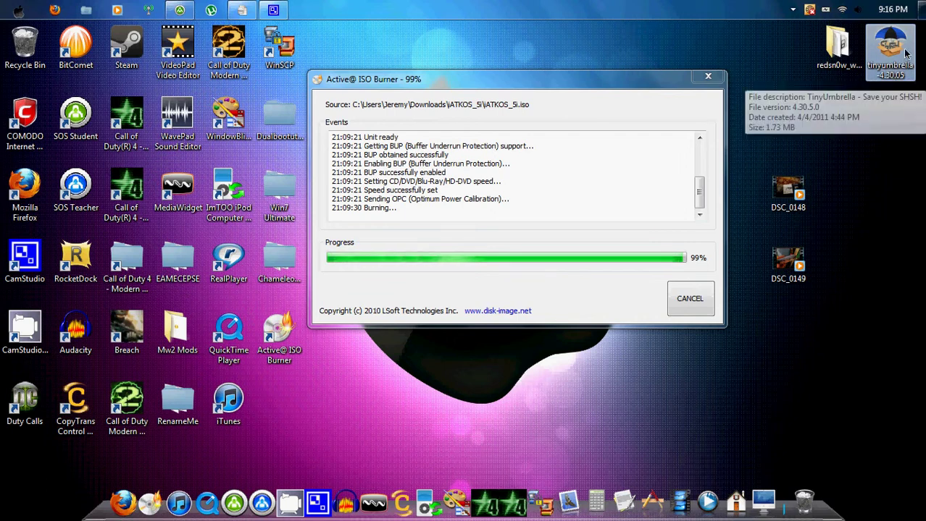
pyautogui.click(797, 145)
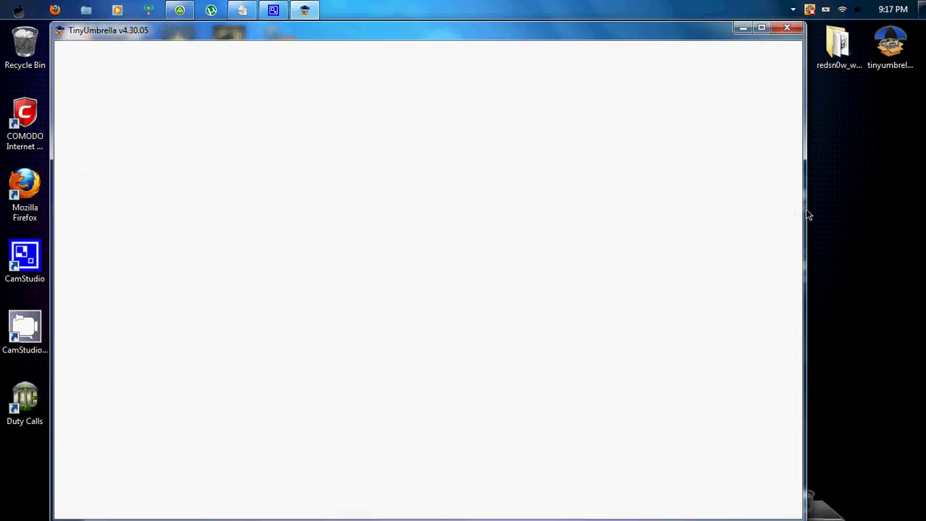
pyautogui.moveTo(805, 214); pyautogui.dragTo(876, 213)
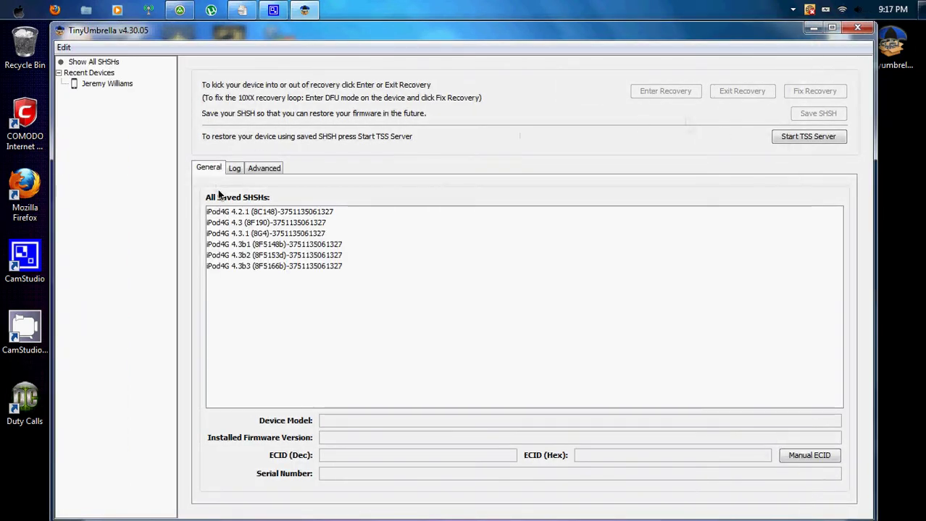
# Step: Show the recent iPod4G device's saved SHSHs and step through the 4.2.1, 4.3 and 4.3b2 entries
pyautogui.click(83, 86)
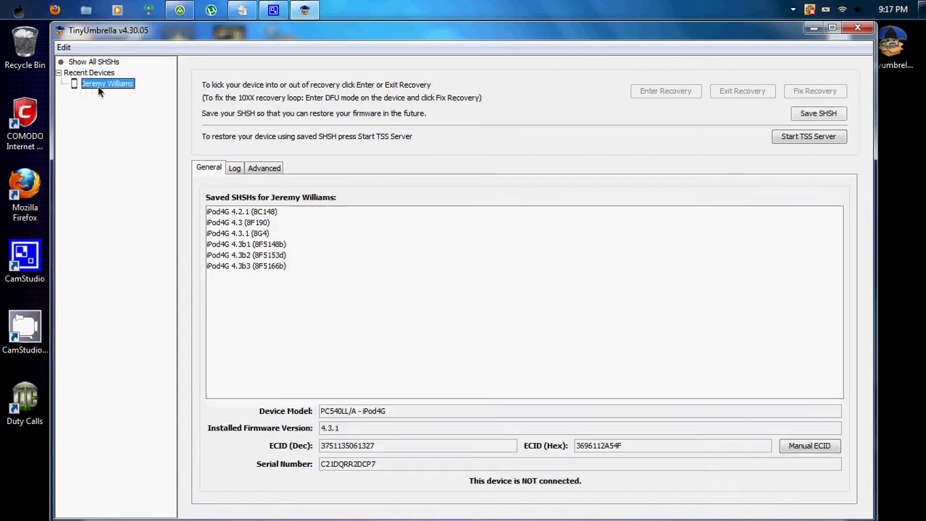
pyautogui.click(222, 212)
pyautogui.click(255, 223)
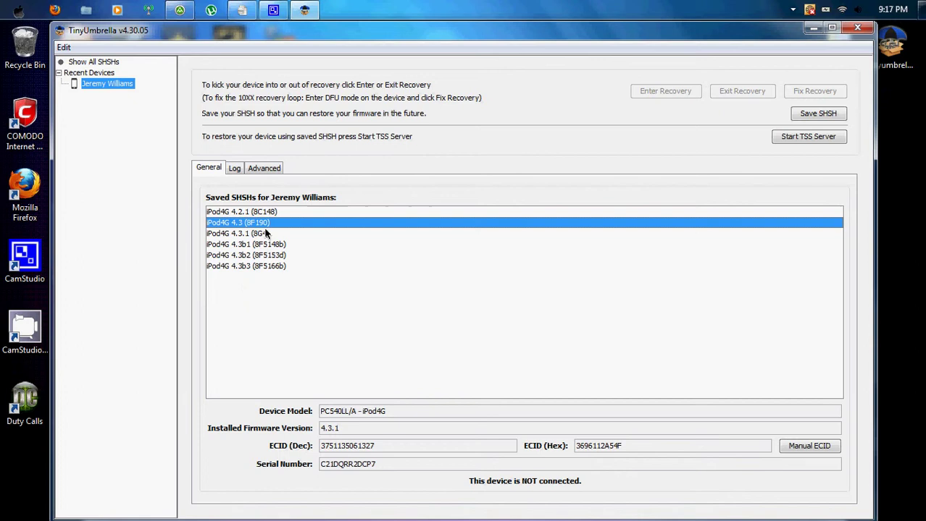
pyautogui.click(265, 233)
pyautogui.click(265, 244)
pyautogui.click(263, 266)
pyautogui.click(261, 245)
pyautogui.click(258, 234)
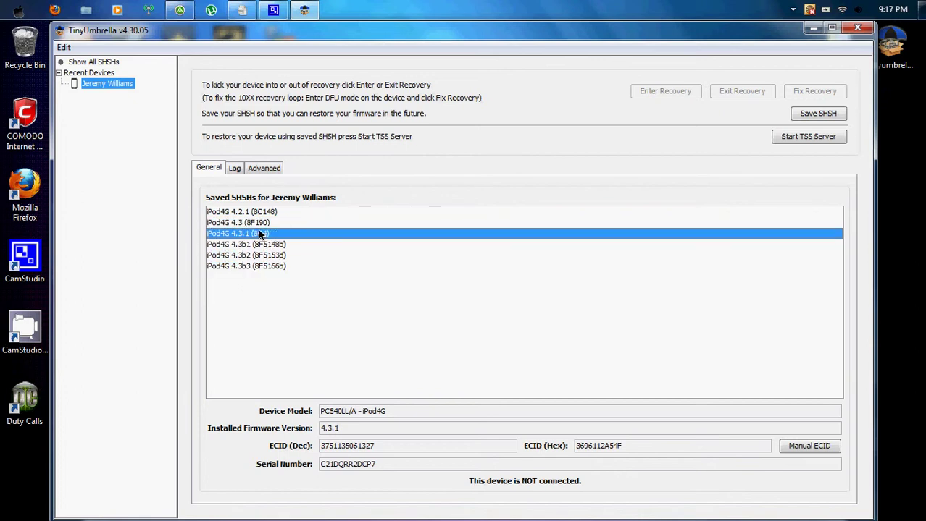
pyautogui.click(252, 223)
pyautogui.click(249, 233)
pyautogui.click(251, 245)
pyautogui.click(253, 256)
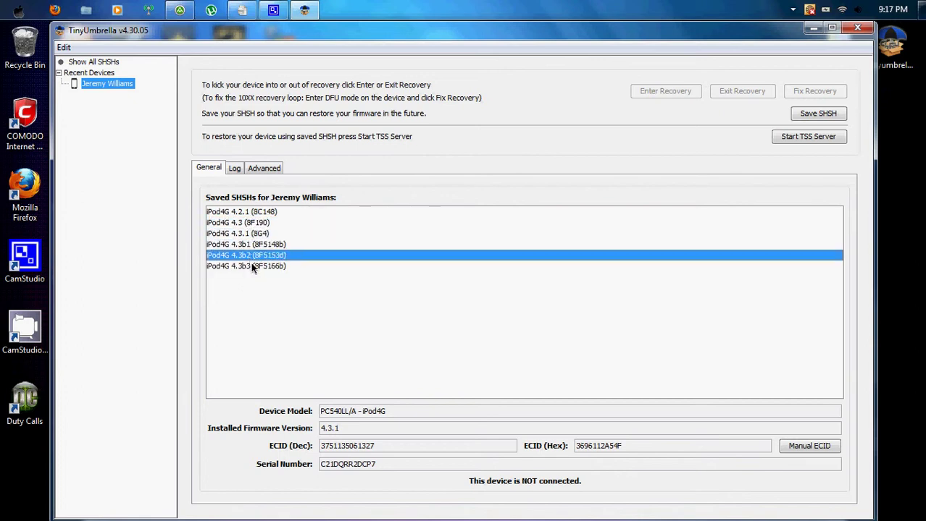
pyautogui.click(255, 267)
pyautogui.click(255, 245)
pyautogui.click(252, 223)
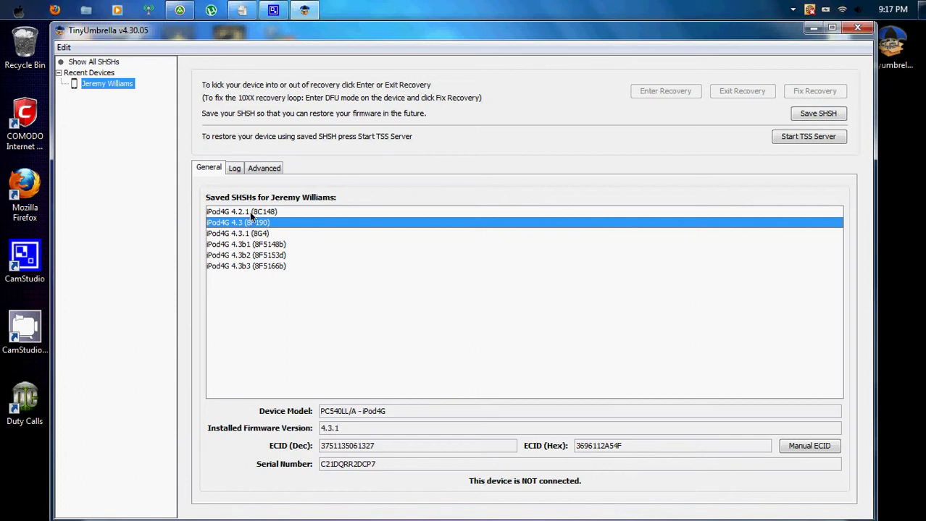
pyautogui.click(249, 212)
# Step: Check the Log and Advanced tabs, then back on General select the 4.3b1, 4.3b2 and 4.3 (8F190) entries
pyautogui.click(236, 169)
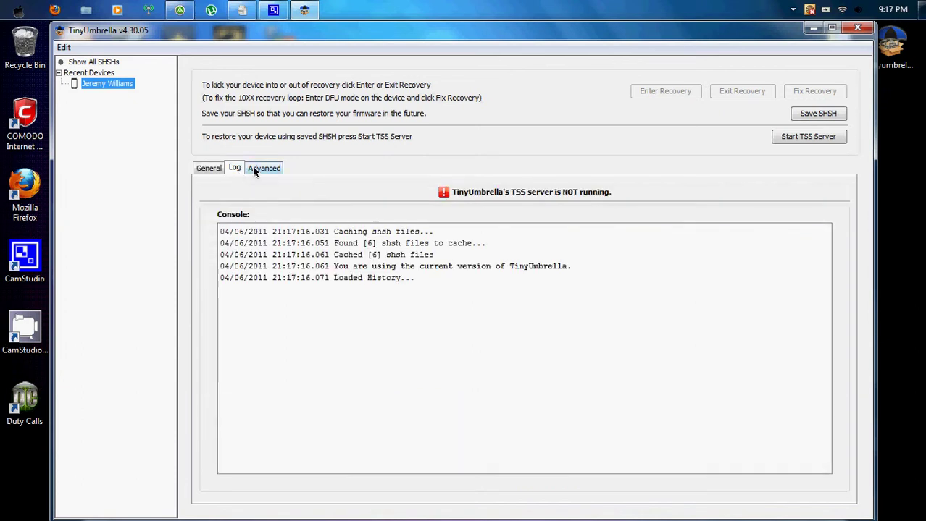
pyautogui.click(256, 168)
pyautogui.click(230, 168)
pyautogui.click(213, 171)
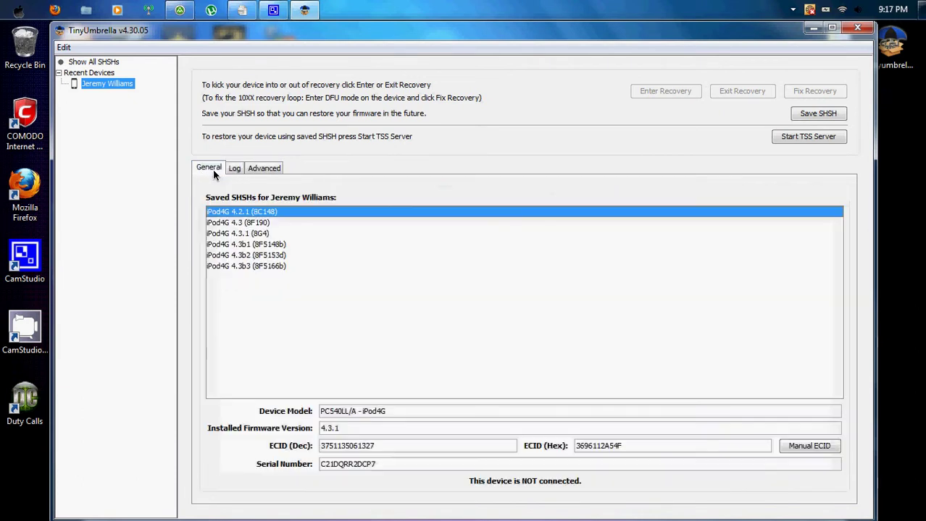
pyautogui.click(252, 245)
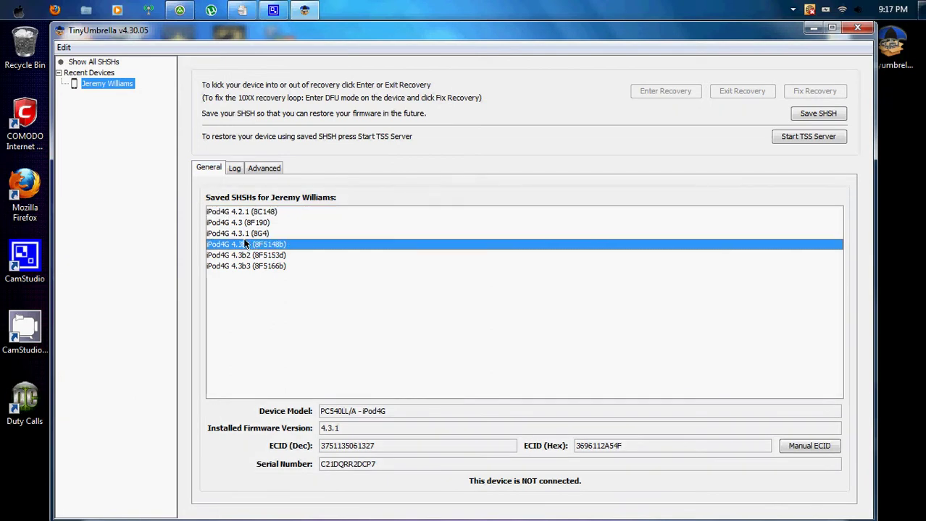
pyautogui.click(245, 255)
pyautogui.click(246, 224)
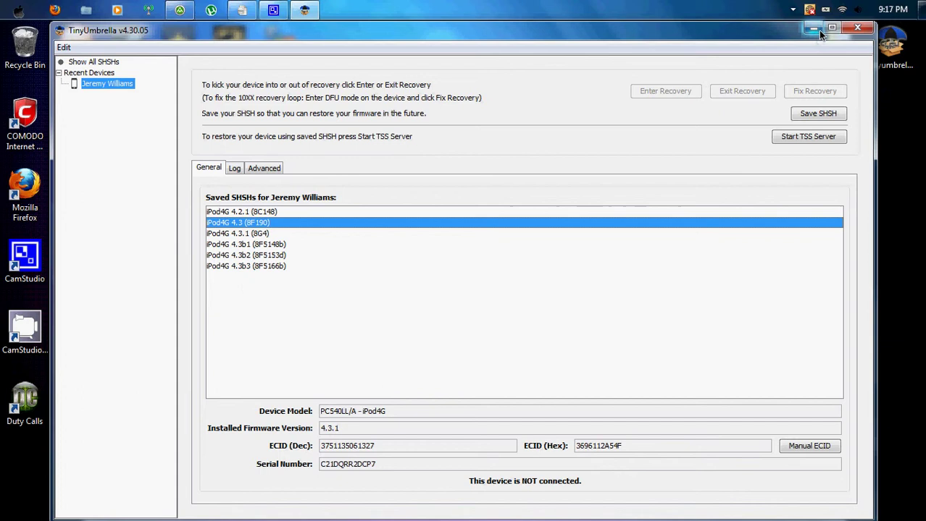
# Step: Review the Done - 100% burn log, close Active@ ISO Burner, then close TinyUmbrella
pyautogui.click(273, 10)
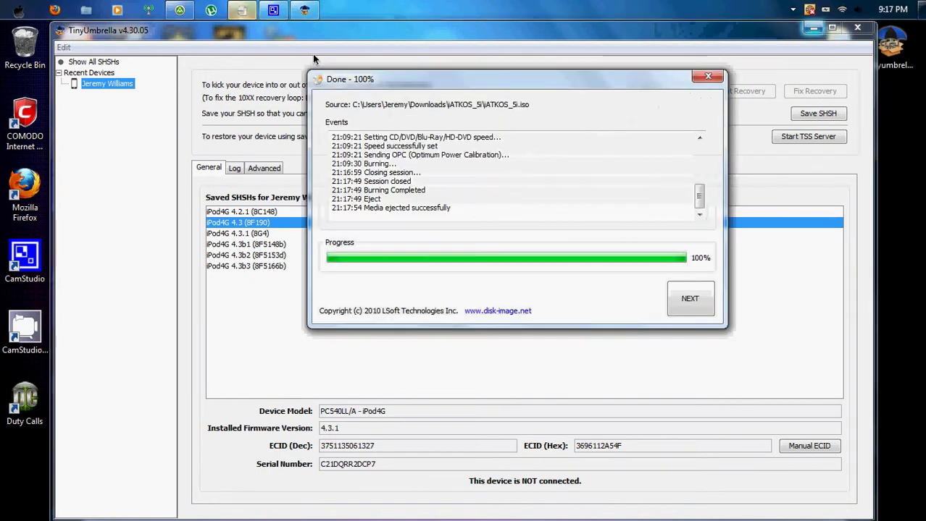
pyautogui.click(722, 304)
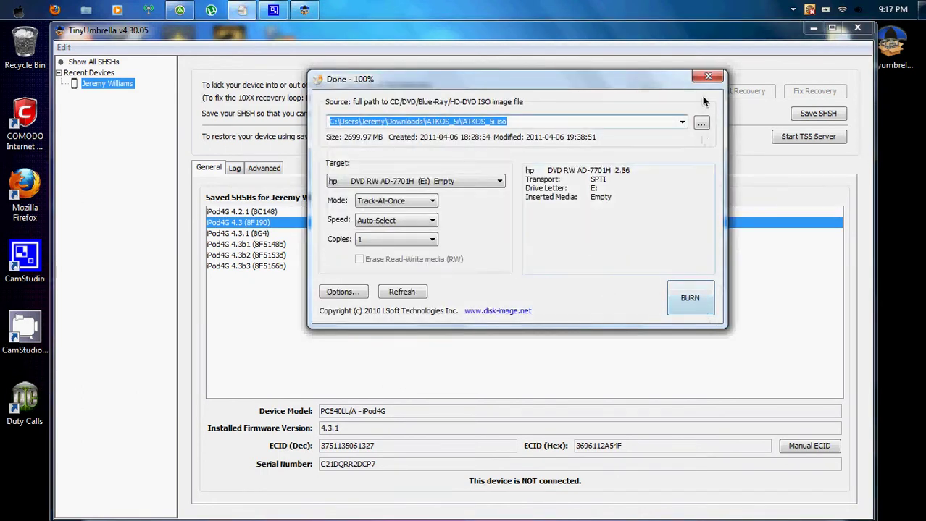
pyautogui.click(708, 76)
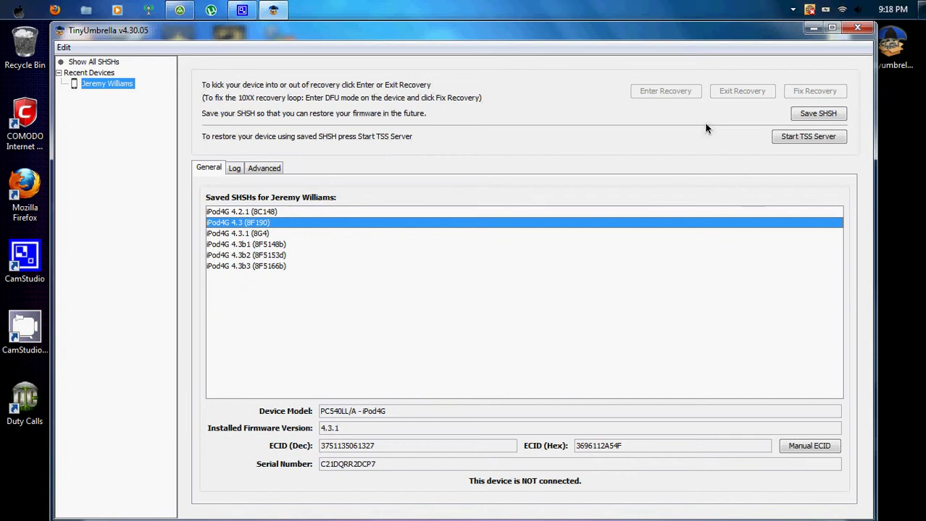
pyautogui.click(849, 30)
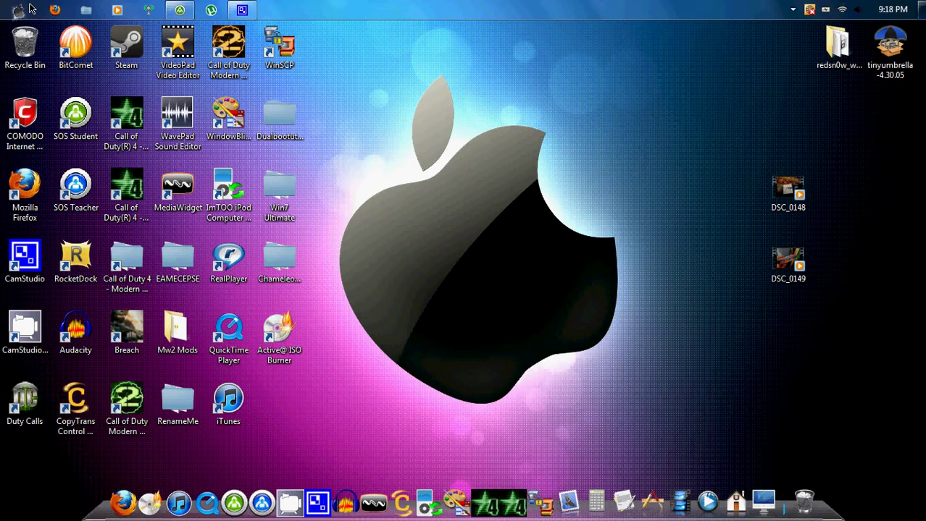
# Step: Bring CamStudio's recorder up from the hidden tray icons and place it right of the apple
pyautogui.click(792, 9)
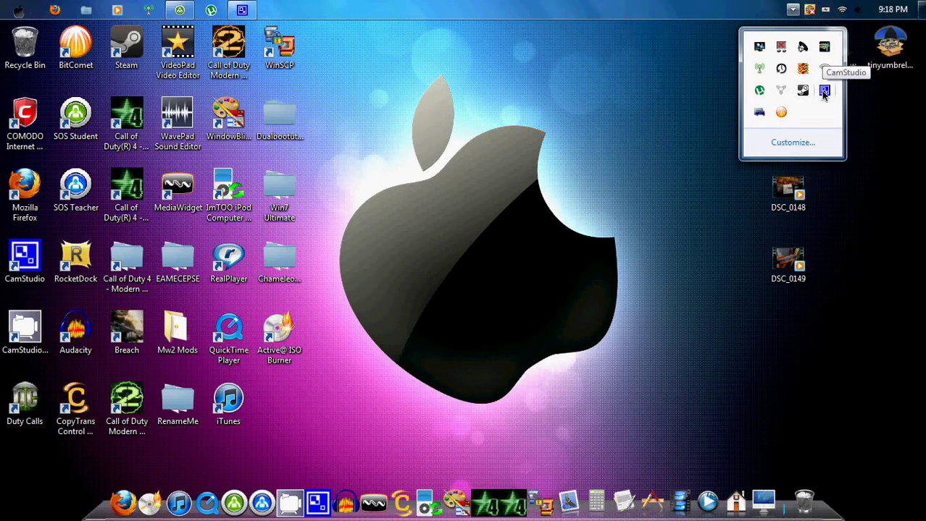
pyautogui.click(824, 91)
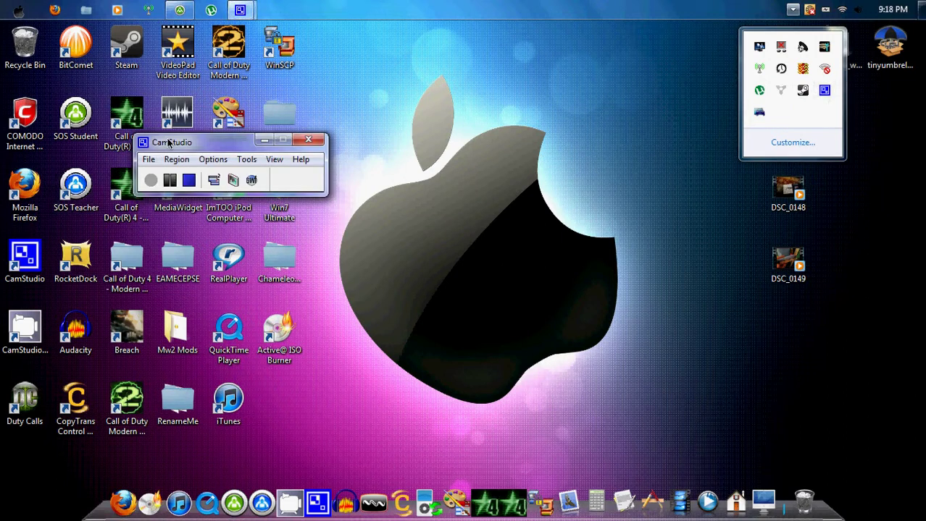
pyautogui.moveTo(168, 143); pyautogui.dragTo(603, 150)
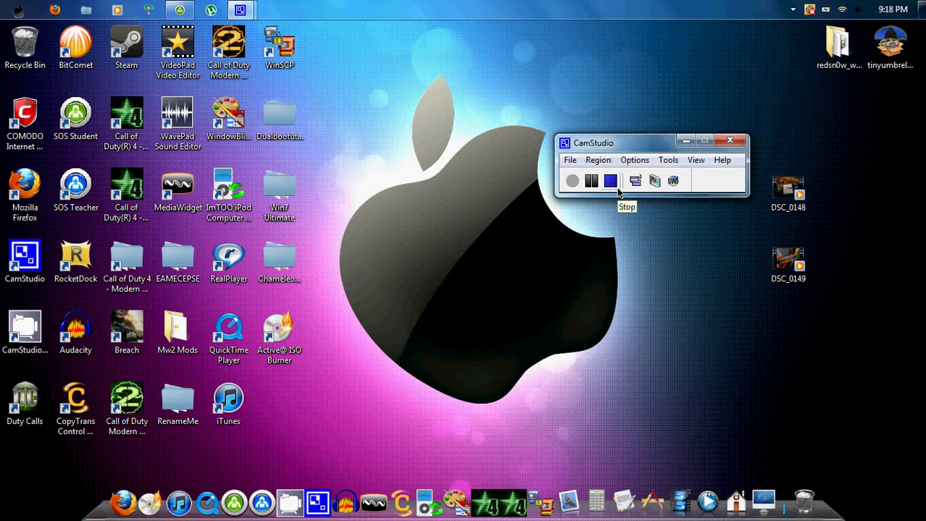